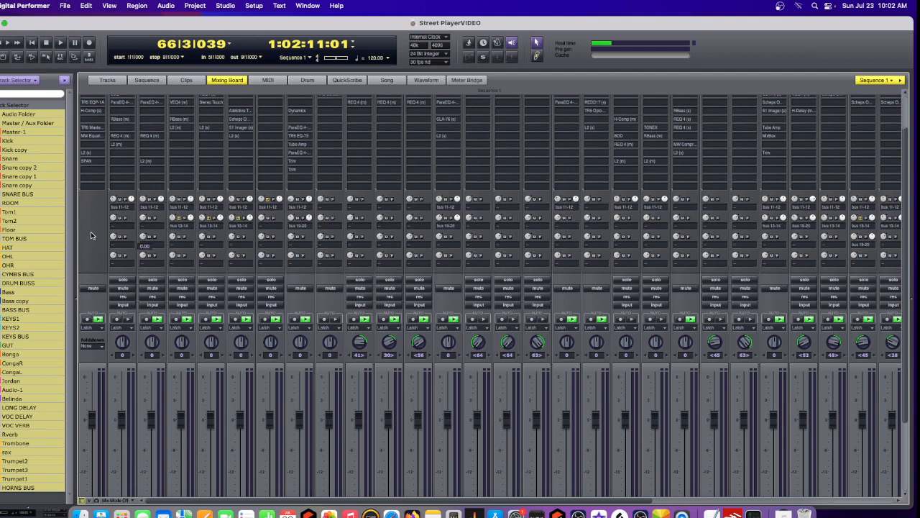
- Play the full mix for several bars to hear it before any changes, and stop playback
{"action": "left_click", "coordinate": [61, 43]}
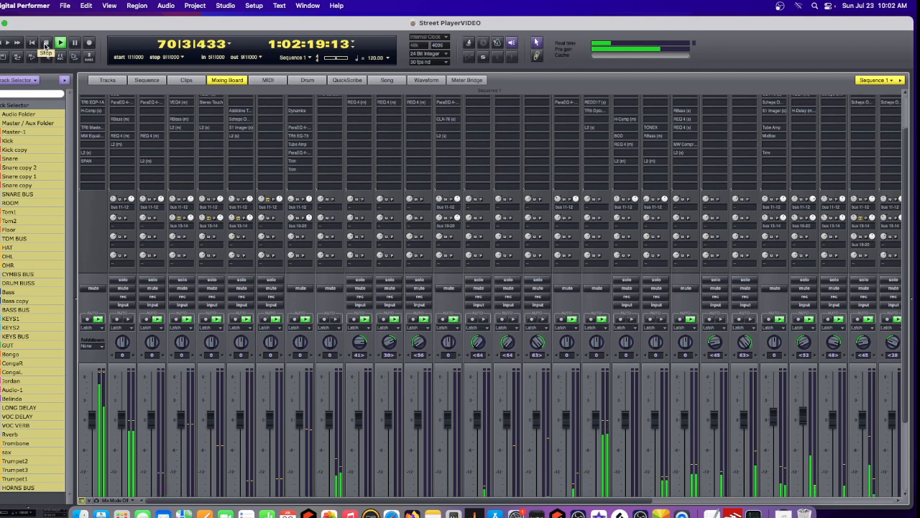
{"action": "left_click", "coordinate": [45, 44]}
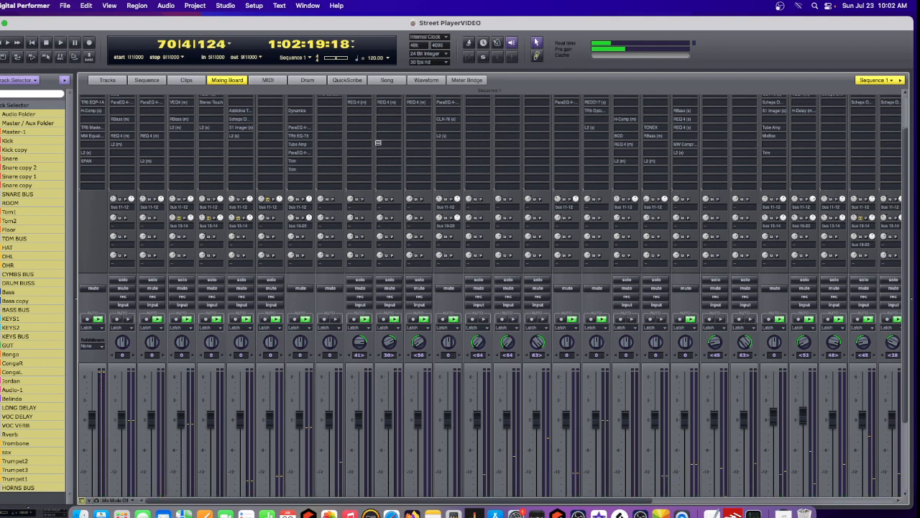
- Solo the Snare, Snare copy 2, Snare copy 1 and Snare copy tracks during playback, and stop the transport
{"action": "left_click_drag", "start_coordinate": [908, 214], "coordinate": [912, 269]}
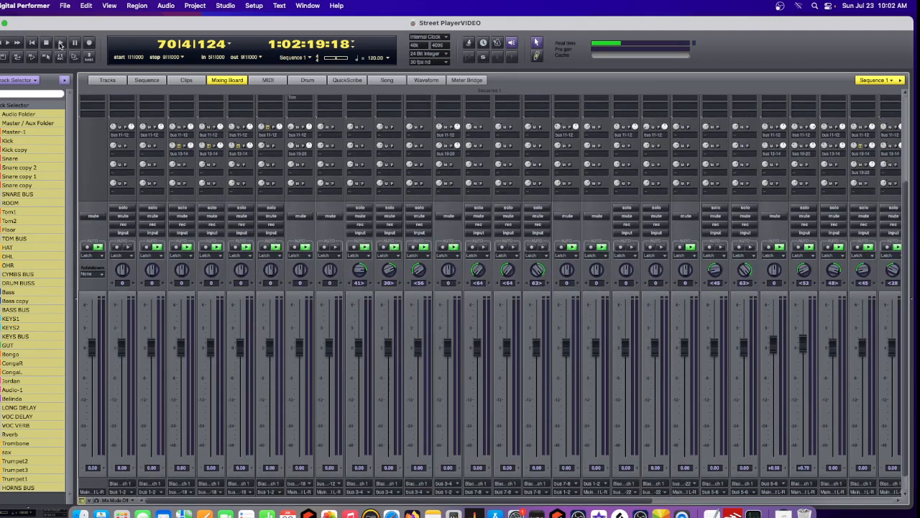
{"action": "key", "text": "space"}
{"action": "scroll", "coordinate": [137, 158], "scroll_direction": "down", "scroll_amount": 2}
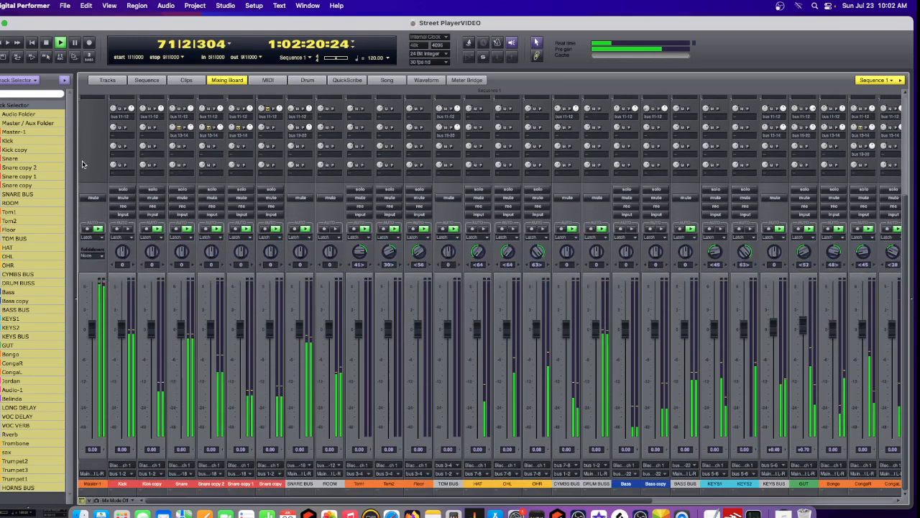
{"action": "left_click_drag", "start_coordinate": [182, 190], "coordinate": [270, 190]}
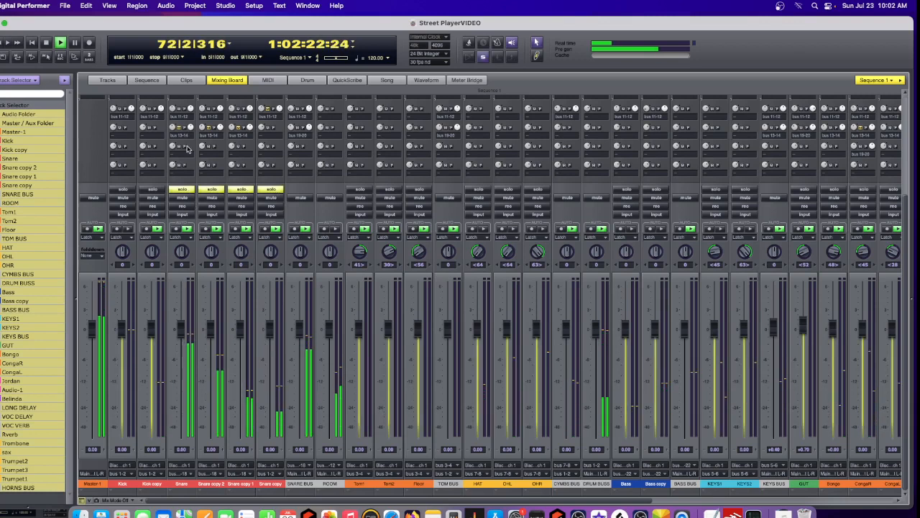
{"action": "left_click", "coordinate": [47, 44]}
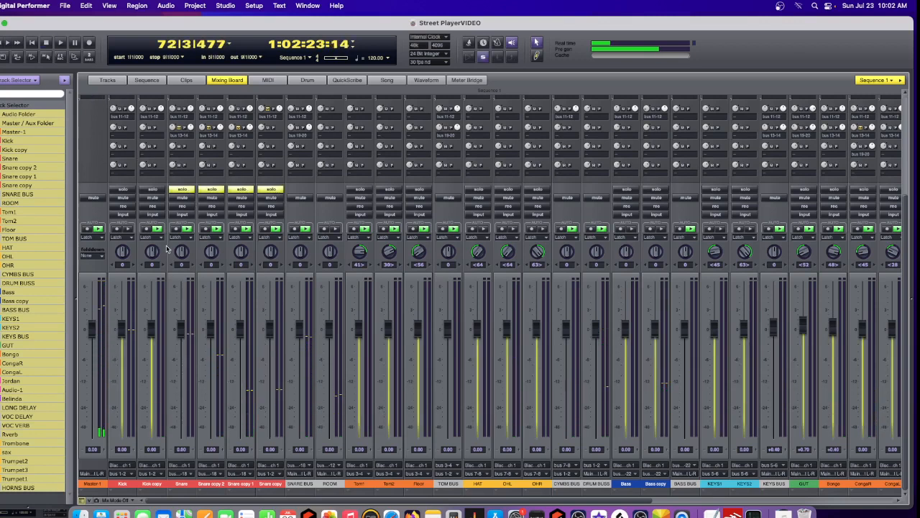
- Open the Tube Amp insert on the SNARE BUS and place its window clear of the snare channels
{"action": "scroll", "coordinate": [115, 187], "scroll_direction": "up", "scroll_amount": 5}
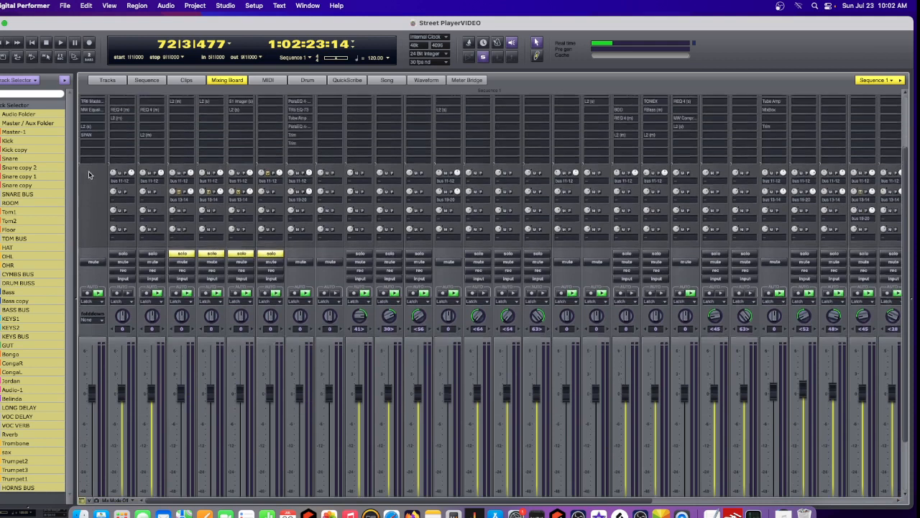
{"action": "scroll", "coordinate": [92, 208], "scroll_direction": "up", "scroll_amount": 1}
{"action": "scroll", "coordinate": [92, 245], "scroll_direction": "down", "scroll_amount": 4}
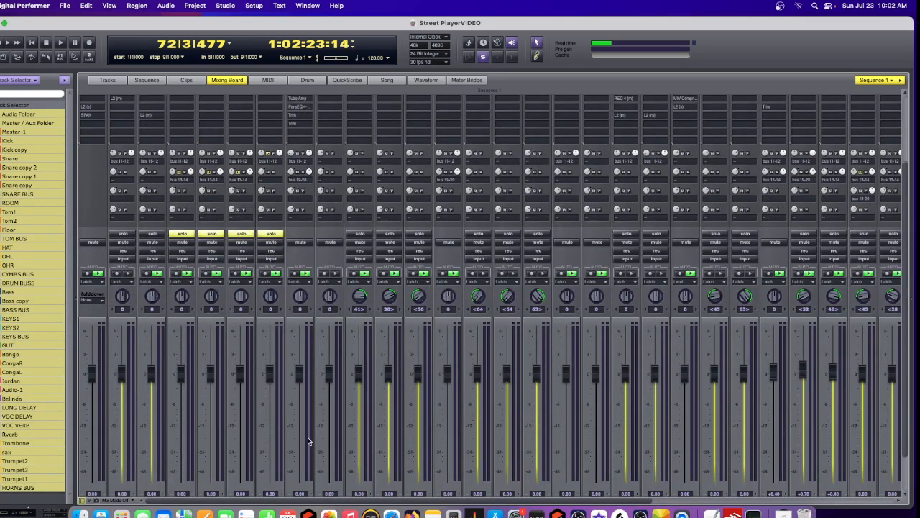
{"action": "scroll", "coordinate": [882, 461], "scroll_direction": "down", "scroll_amount": 2}
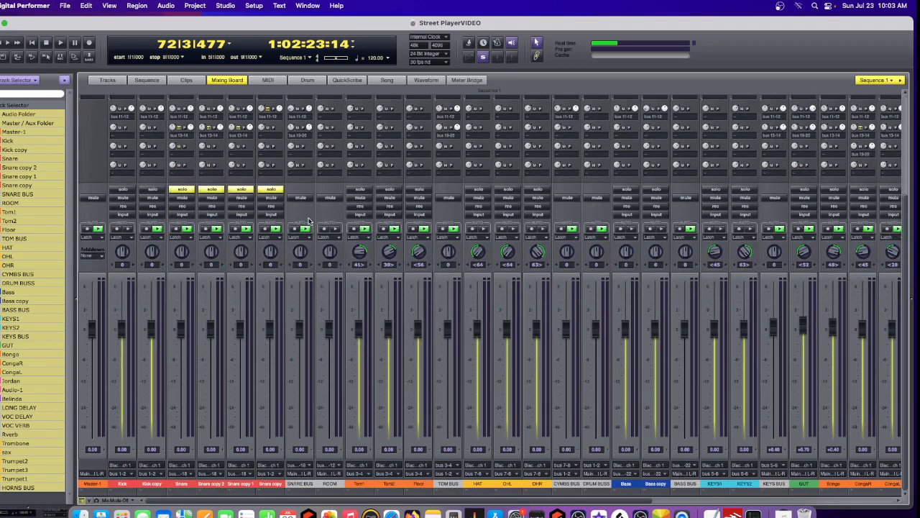
{"action": "scroll", "coordinate": [309, 221], "scroll_direction": "up", "scroll_amount": 6}
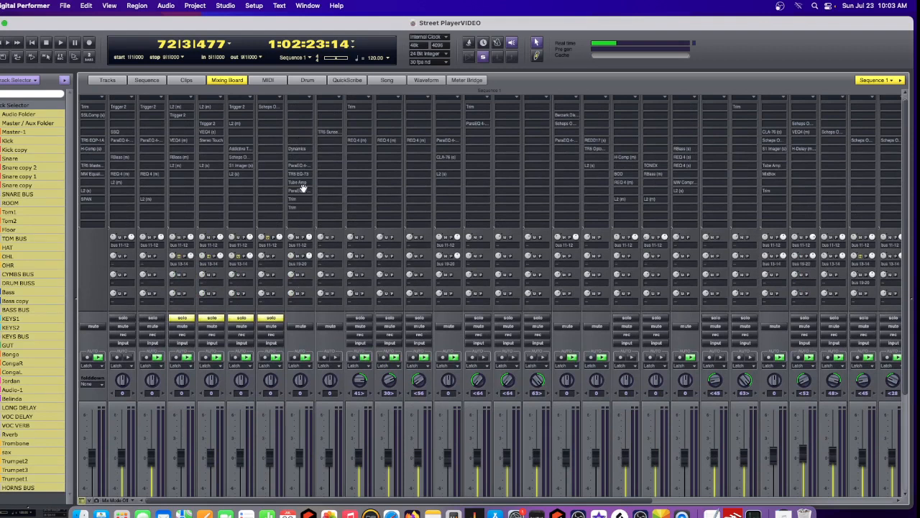
{"action": "left_click", "coordinate": [302, 182]}
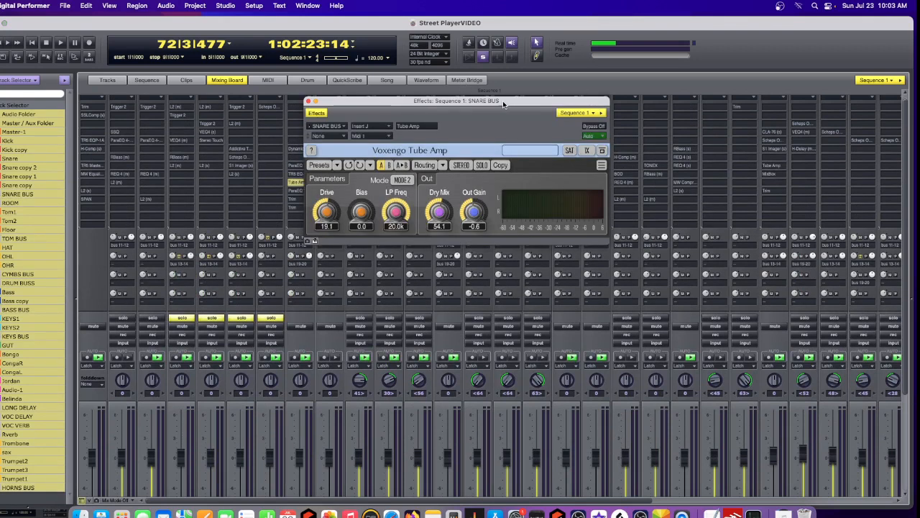
{"action": "left_click_drag", "start_coordinate": [503, 103], "coordinate": [596, 137]}
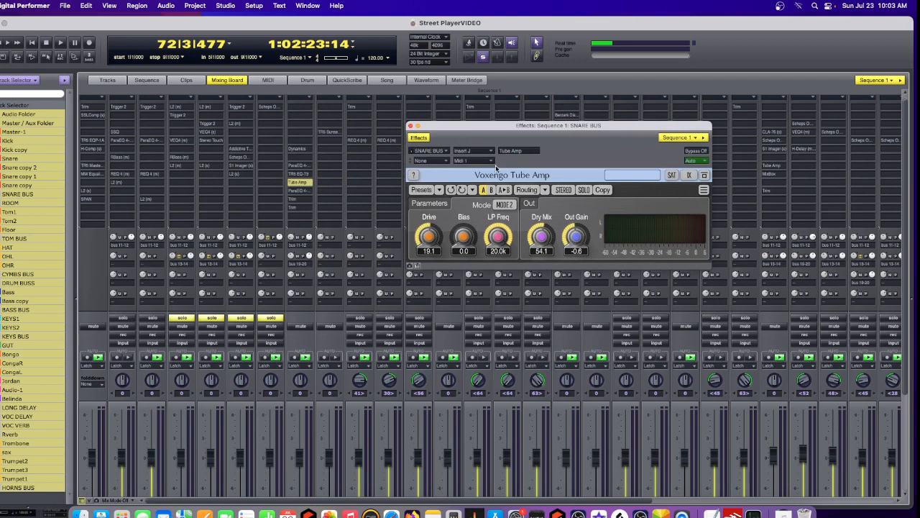
{"action": "left_click_drag", "start_coordinate": [632, 132], "coordinate": [583, 123]}
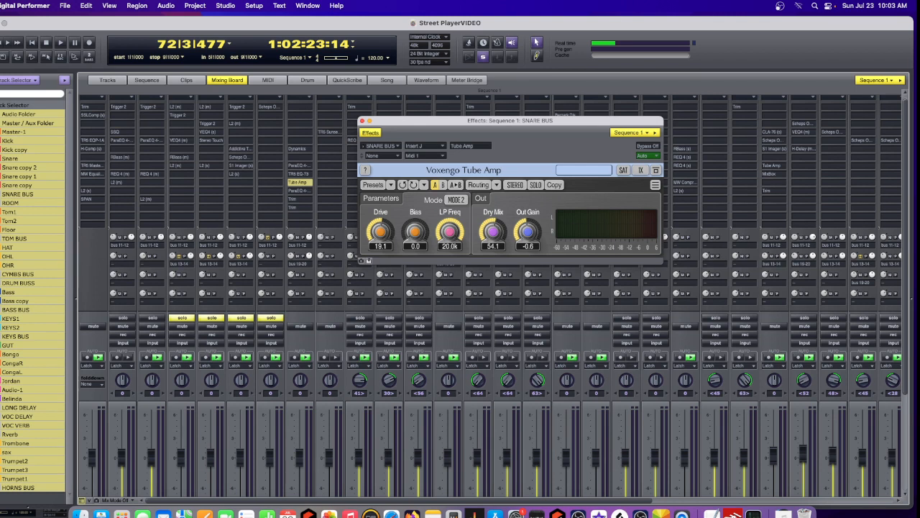
- Play the soloed snares and compare the sound with Tube Amp bypassed and active, leaving the effect active
{"action": "left_click", "coordinate": [62, 43]}
{"action": "left_click", "coordinate": [46, 44]}
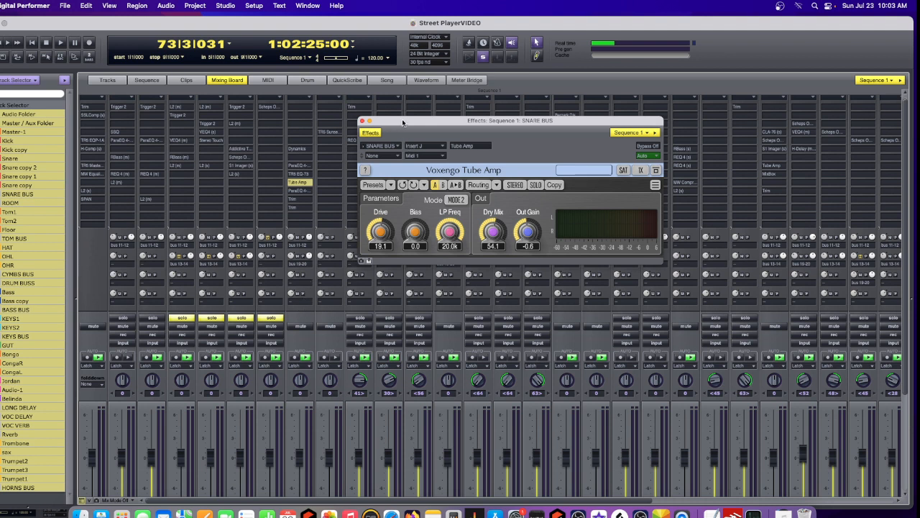
{"action": "left_click_drag", "start_coordinate": [904, 294], "coordinate": [906, 380]}
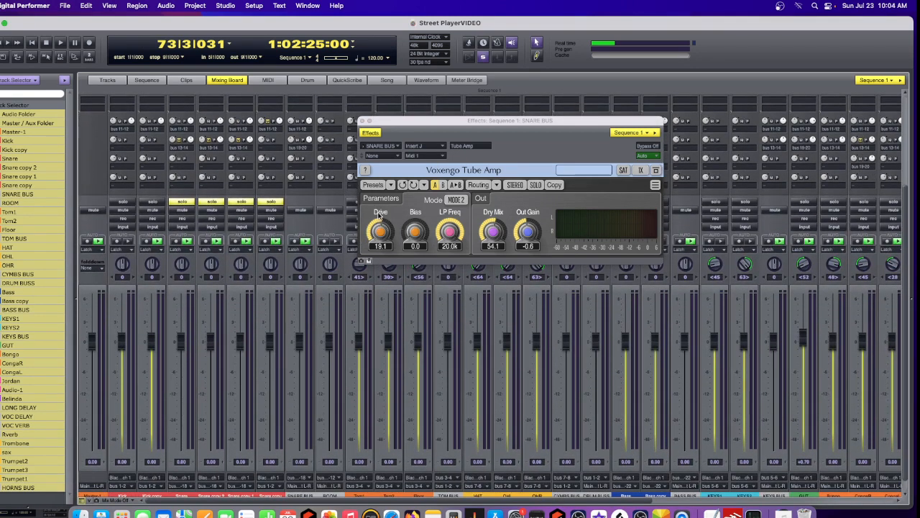
{"action": "left_click", "coordinate": [654, 148]}
{"action": "left_click", "coordinate": [60, 43]}
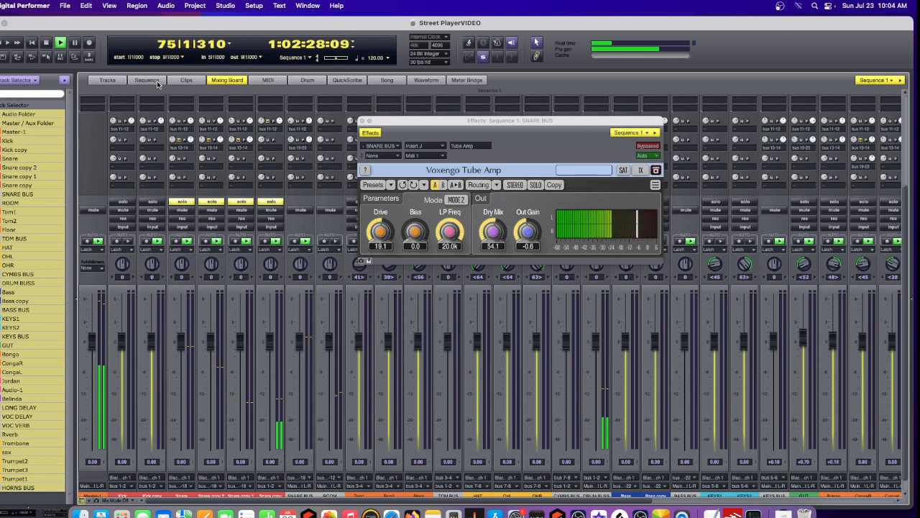
{"action": "left_click", "coordinate": [648, 147]}
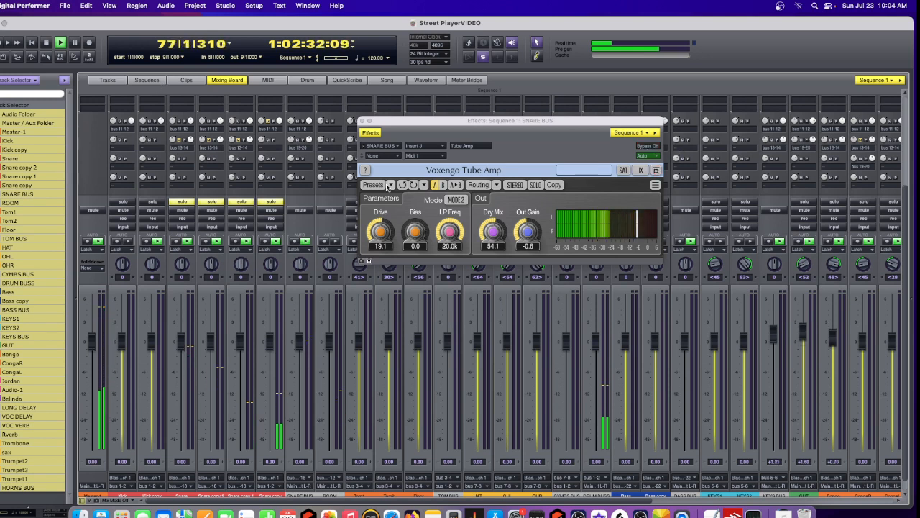
{"action": "left_click", "coordinate": [644, 149]}
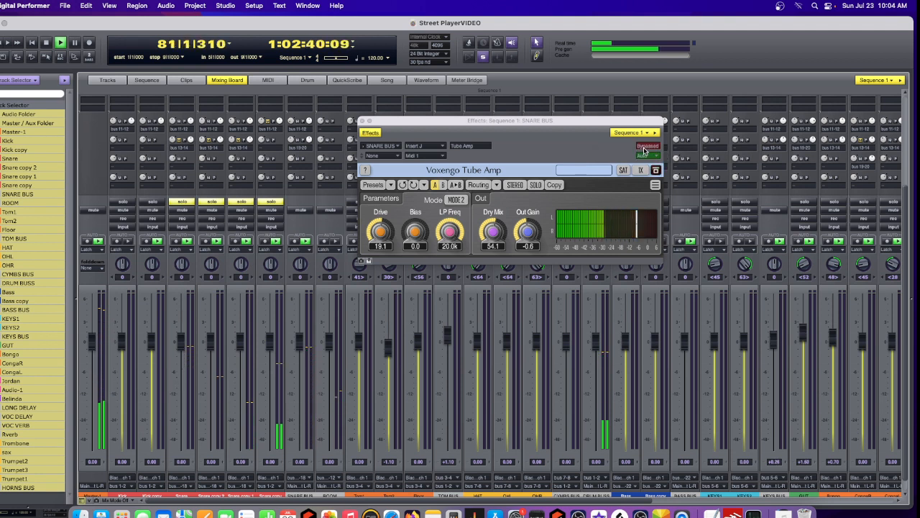
{"action": "left_click", "coordinate": [647, 148]}
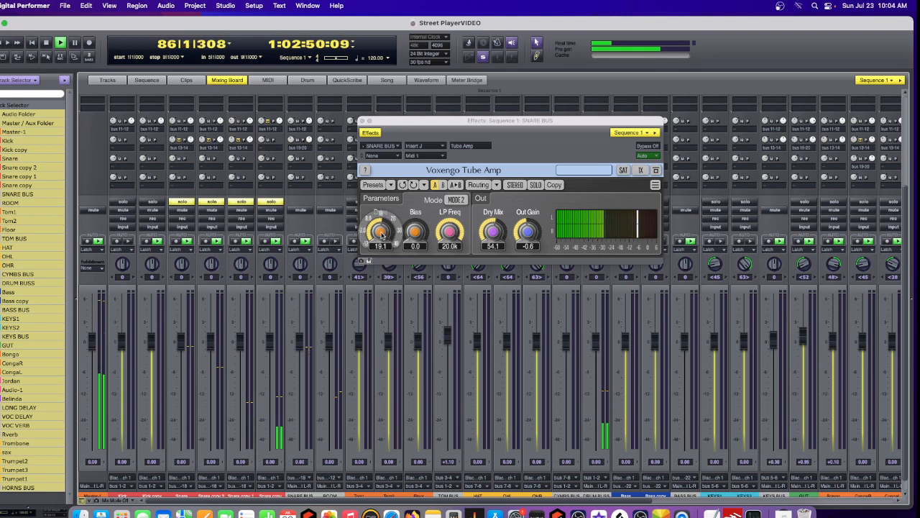
- Set Tube Amp's Drive to 18.9 and Dry Mix to 0.0, and compare the result against bypass
{"action": "mouse_move", "coordinate": [380, 231]}
{"action": "left_mouse_down"}
{"action": "mouse_move", "coordinate": [380, 219]}
{"action": "mouse_move", "coordinate": [380, 237]}
{"action": "left_mouse_up"}
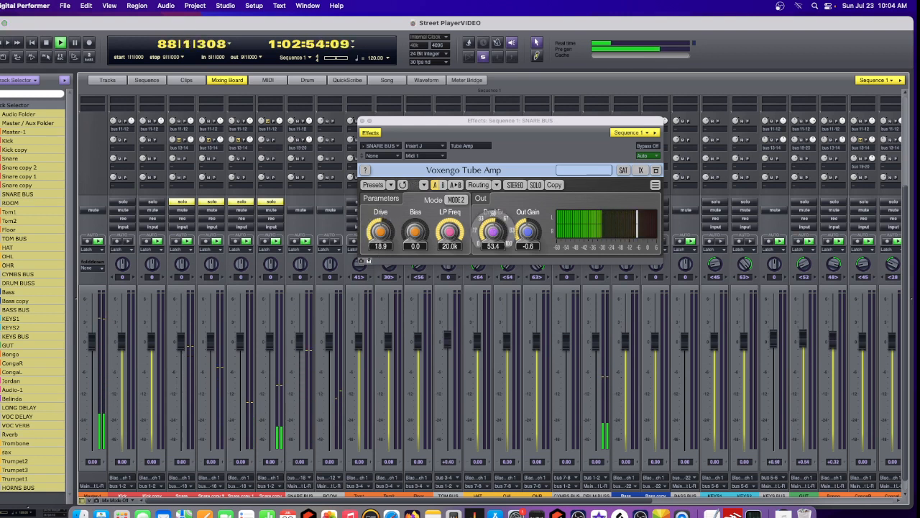
{"action": "left_click_drag", "start_coordinate": [495, 234], "coordinate": [495, 298]}
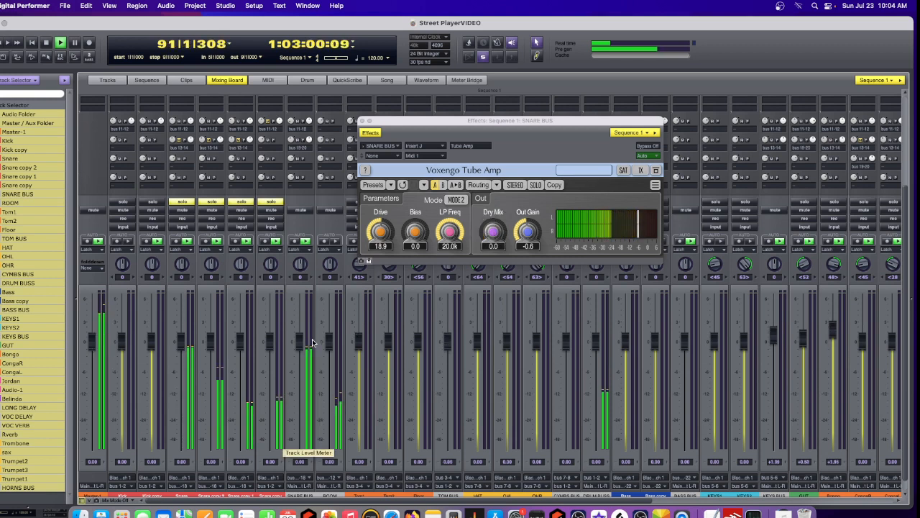
{"action": "left_click", "coordinate": [644, 148]}
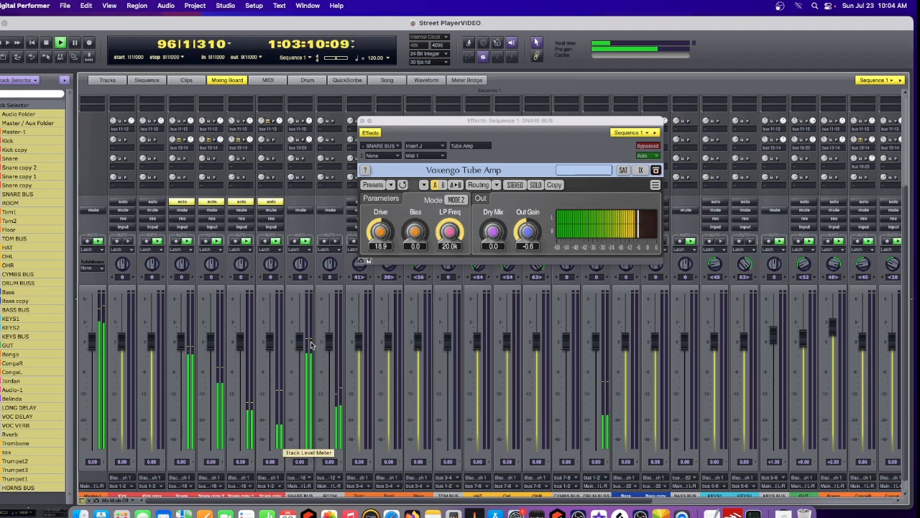
{"action": "left_click", "coordinate": [646, 147]}
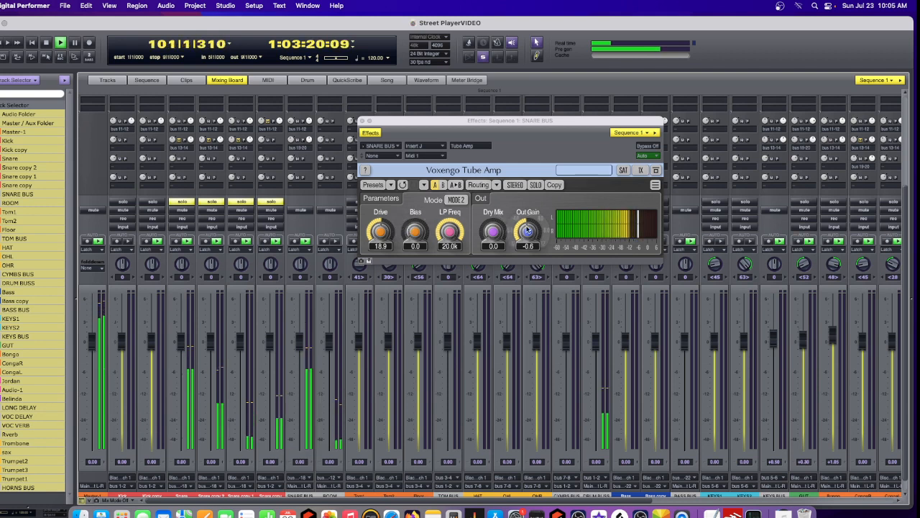
- Set Tube Amp's Dry Mix to 50.2, checking the blend against bypass, and stop playback
{"action": "left_click_drag", "start_coordinate": [492, 232], "coordinate": [493, 214]}
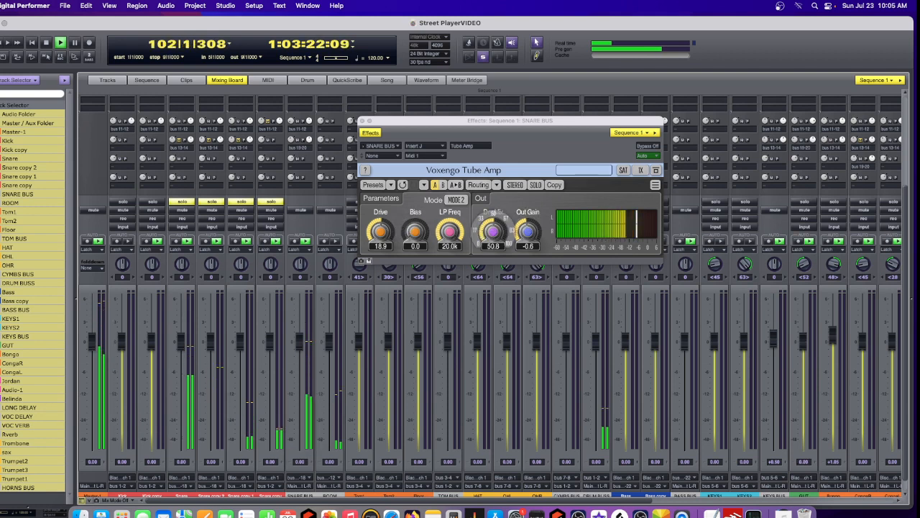
{"action": "left_click", "coordinate": [647, 146]}
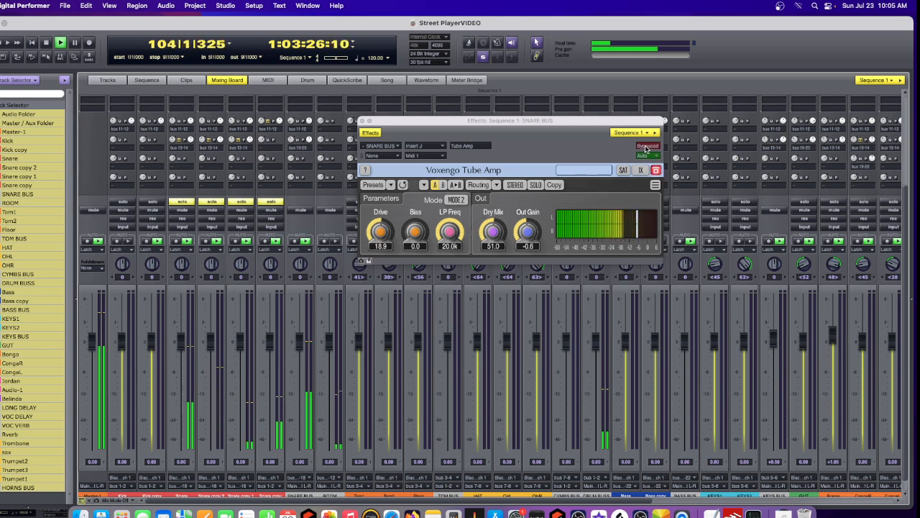
{"action": "left_click", "coordinate": [647, 147]}
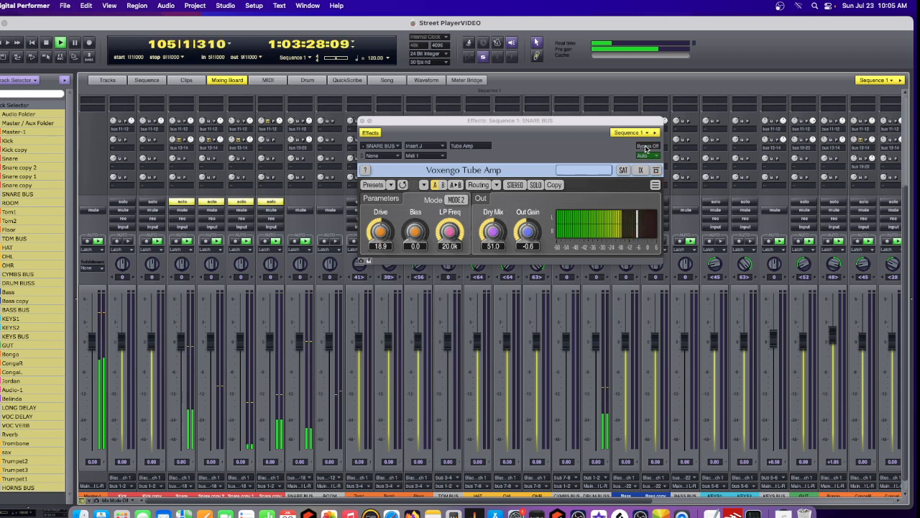
{"action": "left_click_drag", "start_coordinate": [487, 229], "coordinate": [487, 225]}
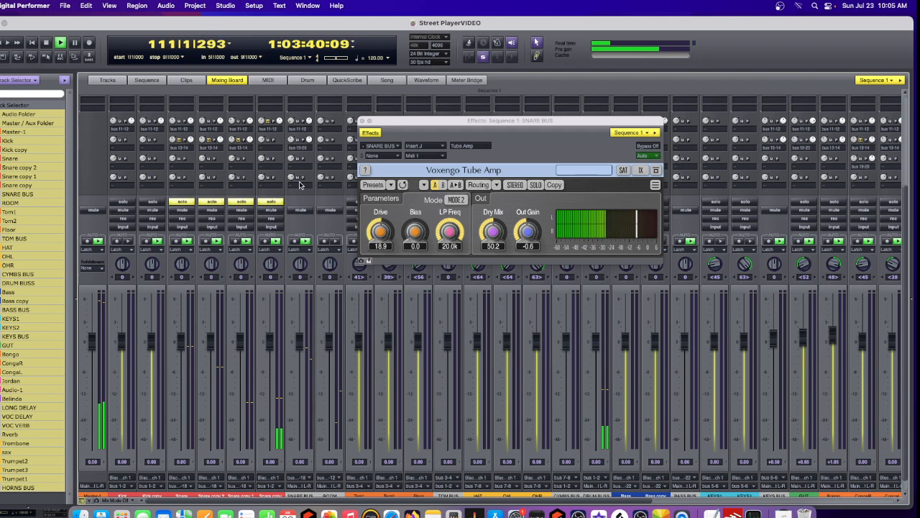
{"action": "left_click", "coordinate": [47, 45]}
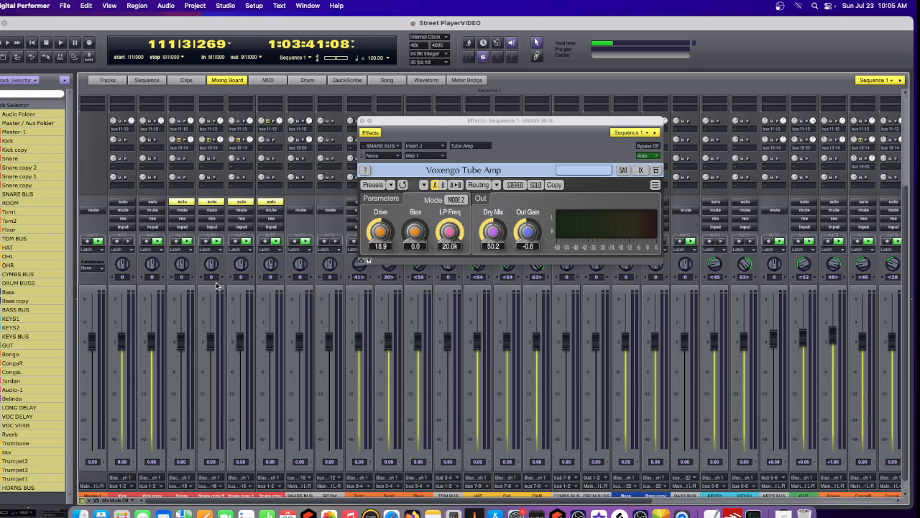
- View the SSLComp bus compressor inserted on the Master-1 channel and close its window
{"action": "scroll", "coordinate": [292, 231], "scroll_direction": "up", "scroll_amount": 4}
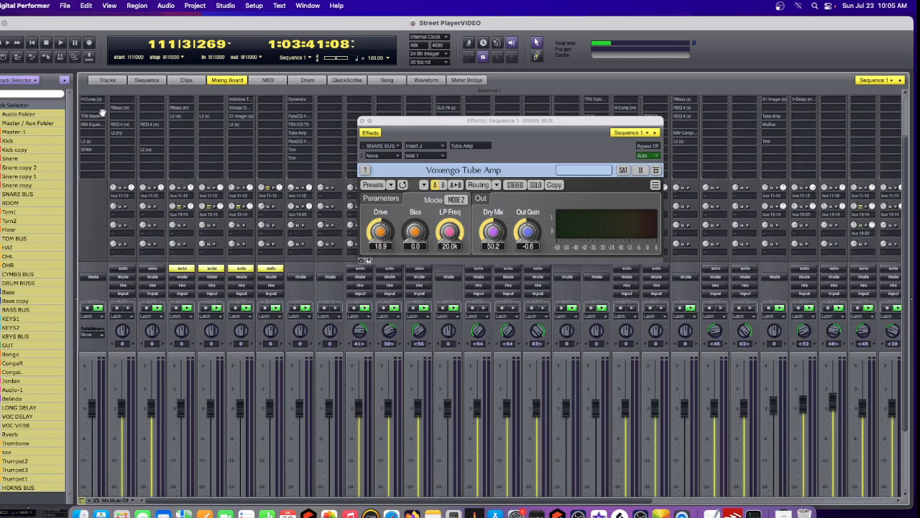
{"action": "scroll", "coordinate": [102, 113], "scroll_direction": "up", "scroll_amount": 3}
{"action": "left_click", "coordinate": [94, 119]}
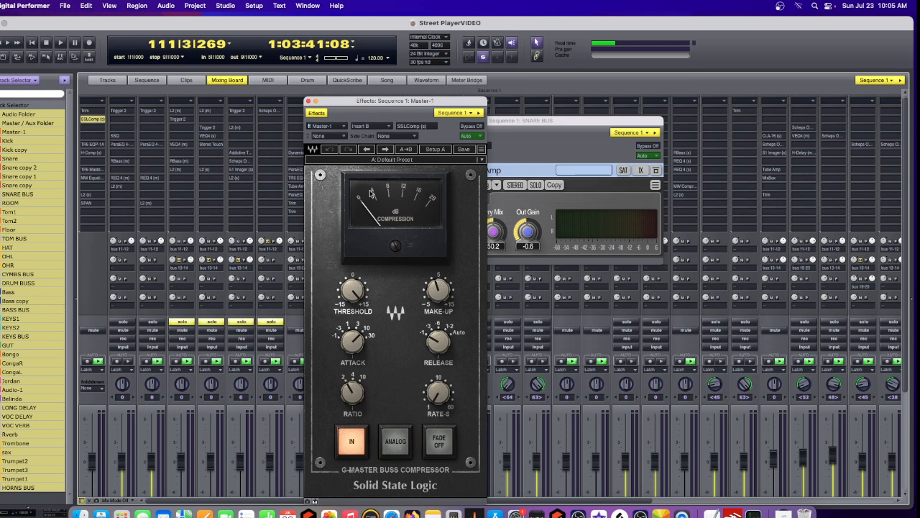
{"action": "left_click", "coordinate": [308, 101]}
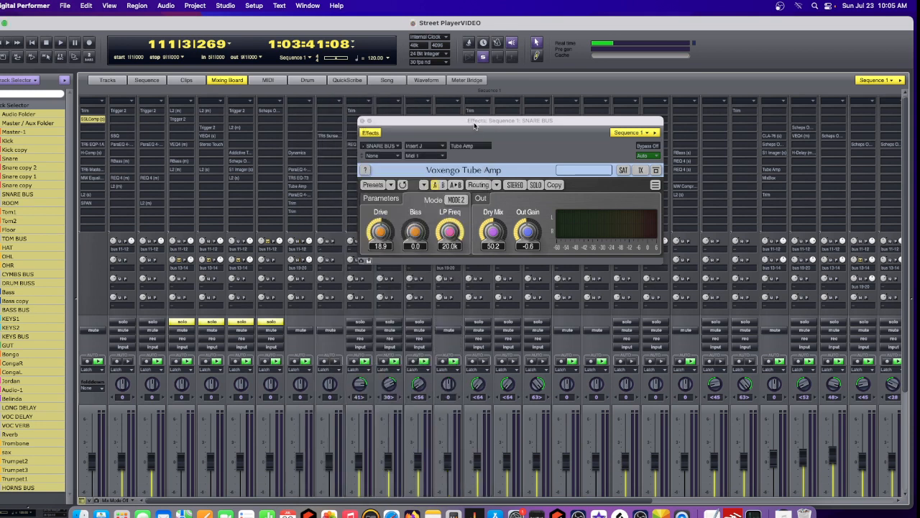
- Clear the solos on the four snare tracks and close the SNARE BUS Tube Amp window
{"action": "scroll", "coordinate": [94, 260], "scroll_direction": "down", "scroll_amount": 3}
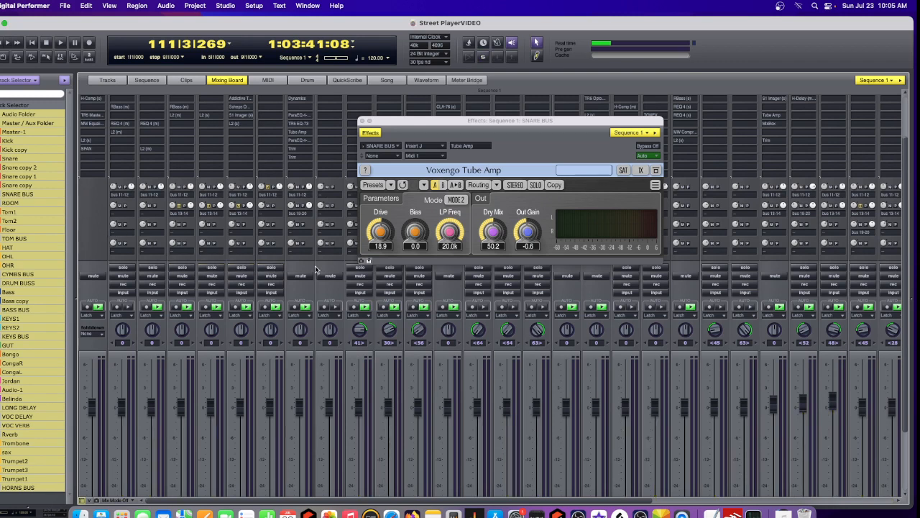
{"action": "left_click", "coordinate": [361, 121]}
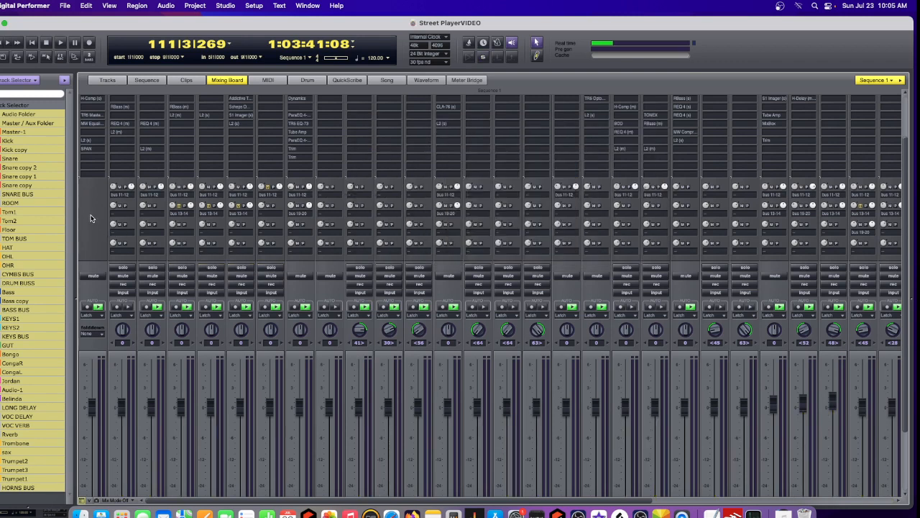
{"action": "scroll", "coordinate": [90, 216], "scroll_direction": "down", "scroll_amount": 3}
{"action": "scroll", "coordinate": [93, 173], "scroll_direction": "up", "scroll_amount": 4}
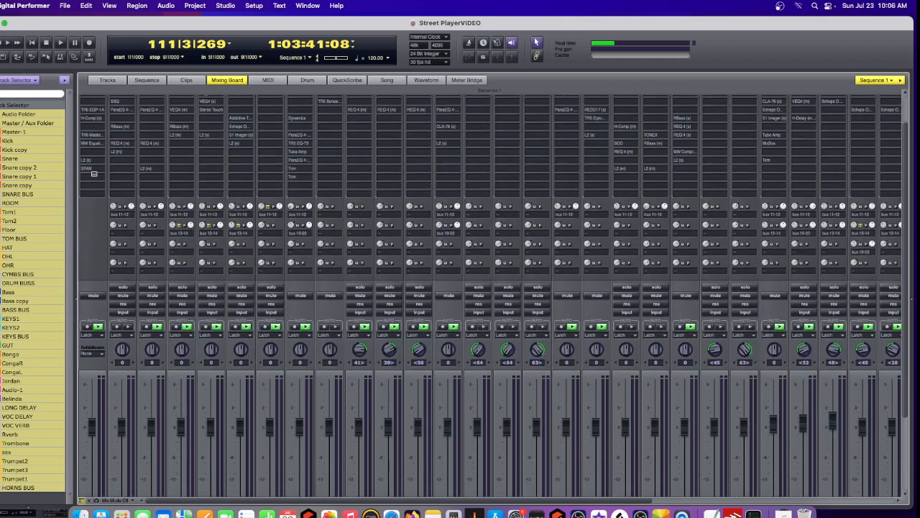
{"action": "scroll", "coordinate": [94, 173], "scroll_direction": "up", "scroll_amount": 2}
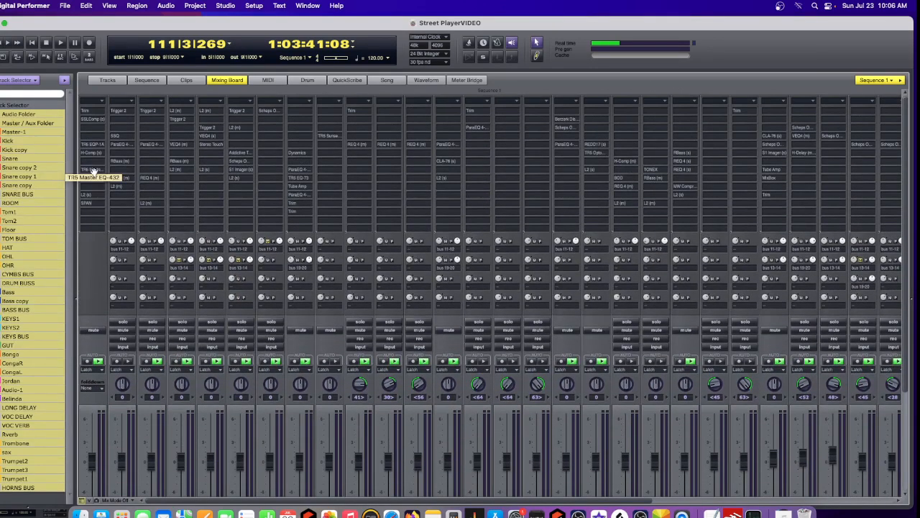
{"action": "scroll", "coordinate": [89, 263], "scroll_direction": "down", "scroll_amount": 1}
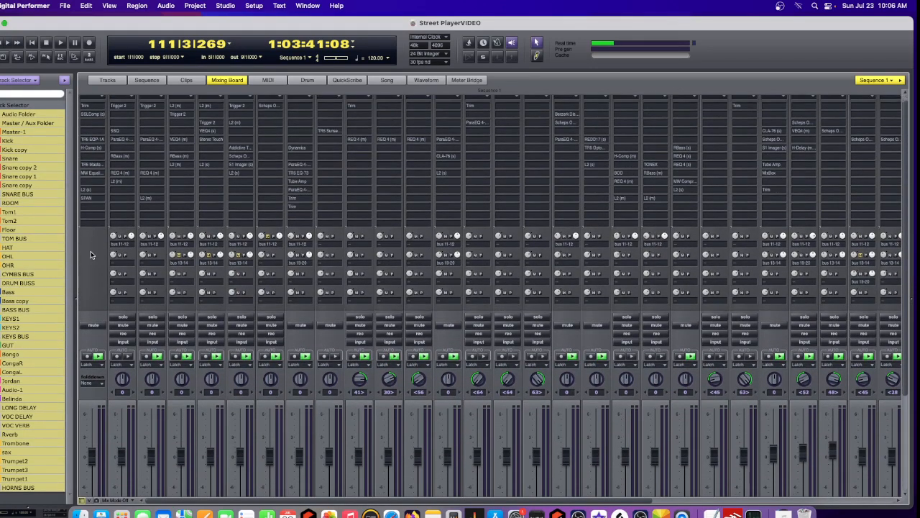